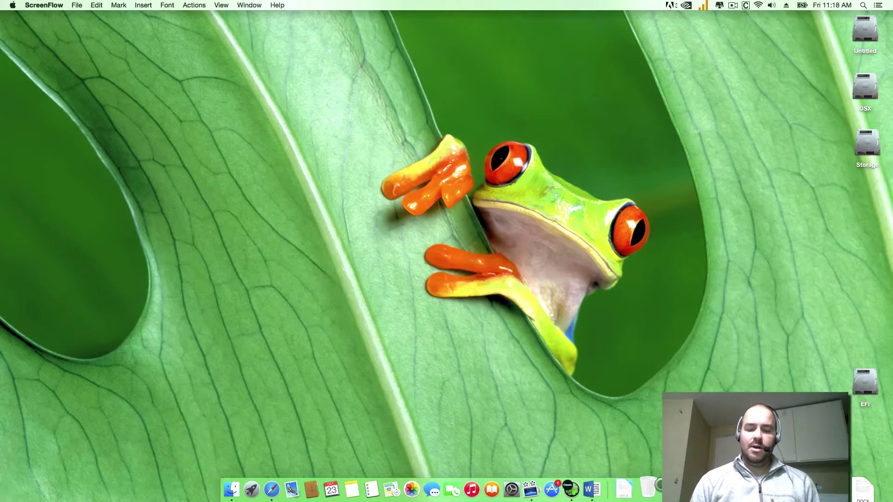
- Launch Clover Configurator and mount the EFI partition with the Mount EFI tool
click(584, 470)
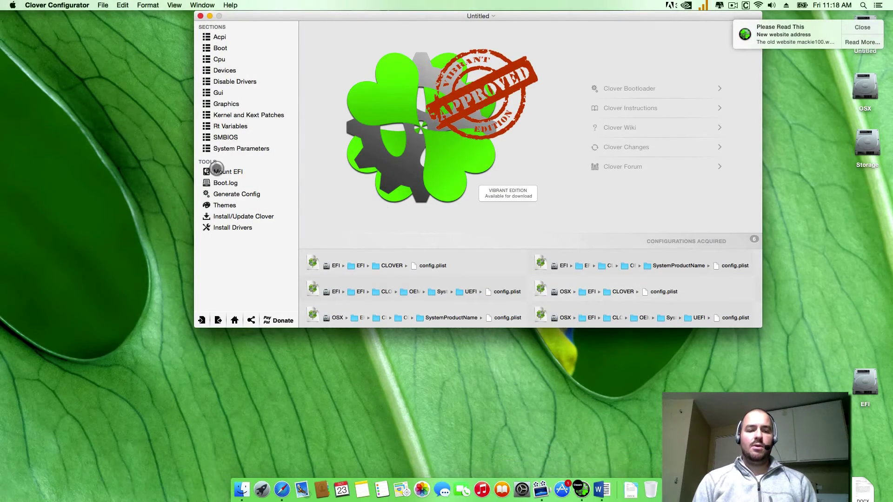
click(224, 172)
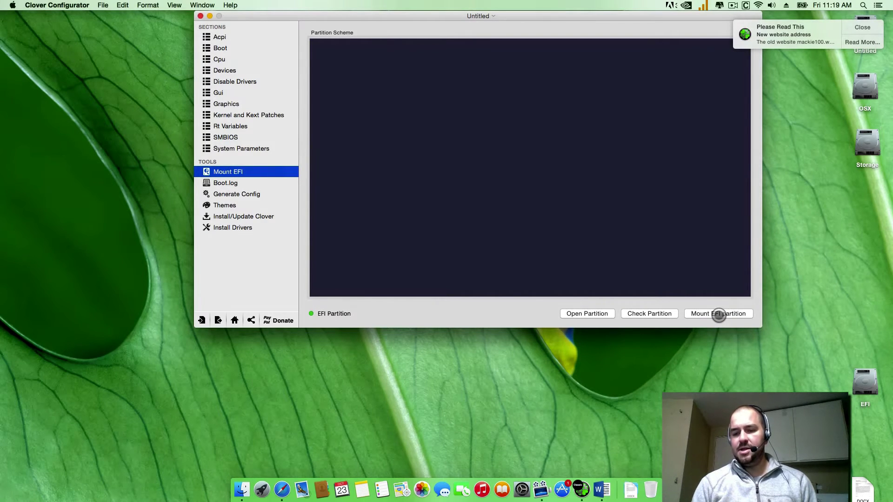
click(719, 315)
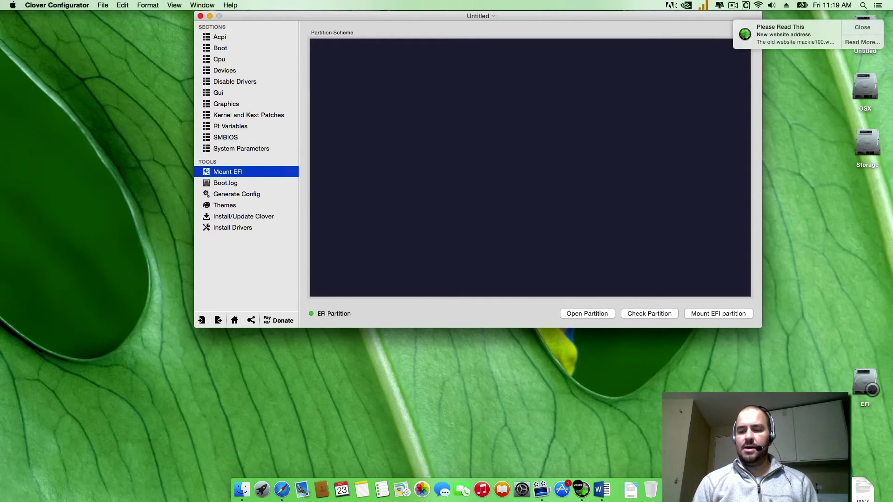
- Open config.plist from the mounted EFI drive's EFI > CLOVER folder in Clover Configurator
double_click(866, 385)
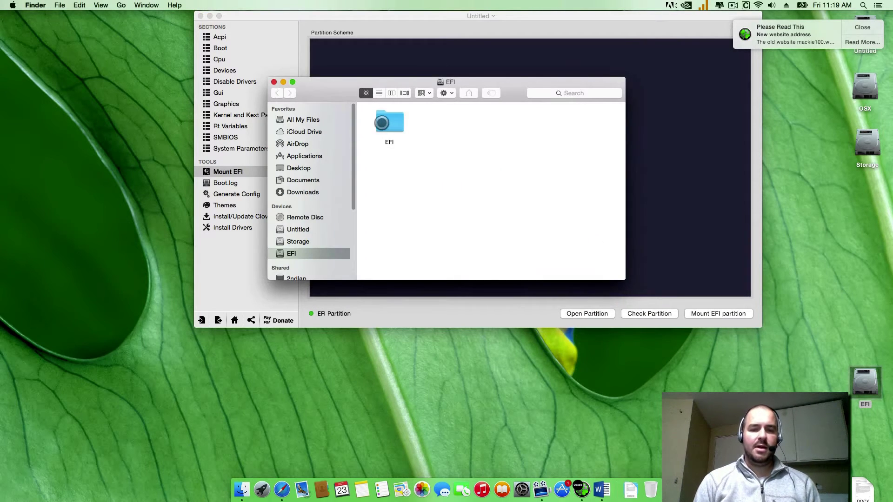
double_click(381, 122)
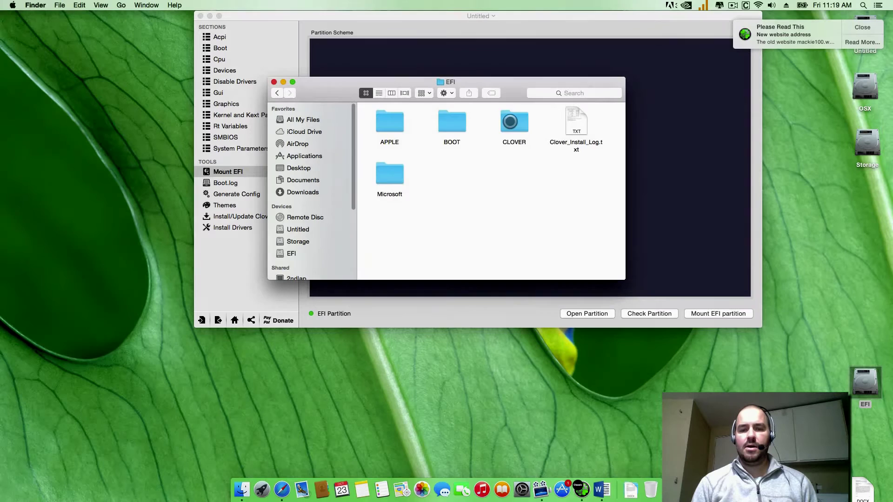
double_click(509, 121)
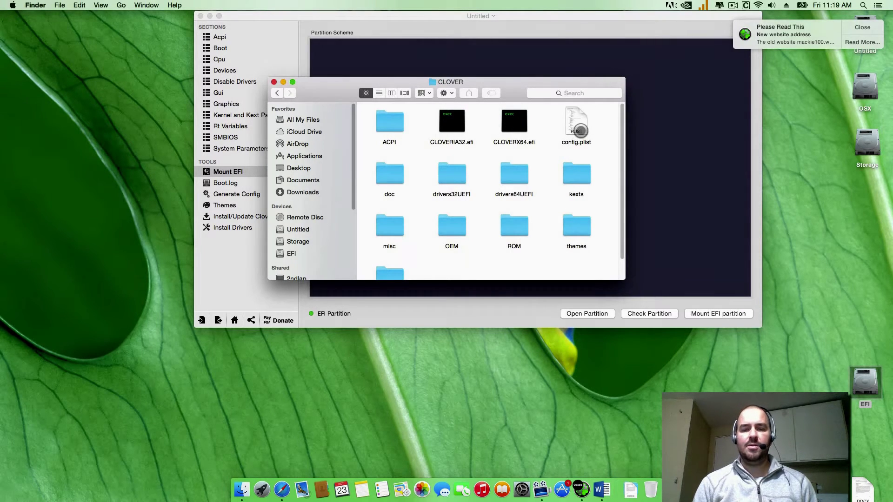
double_click(580, 131)
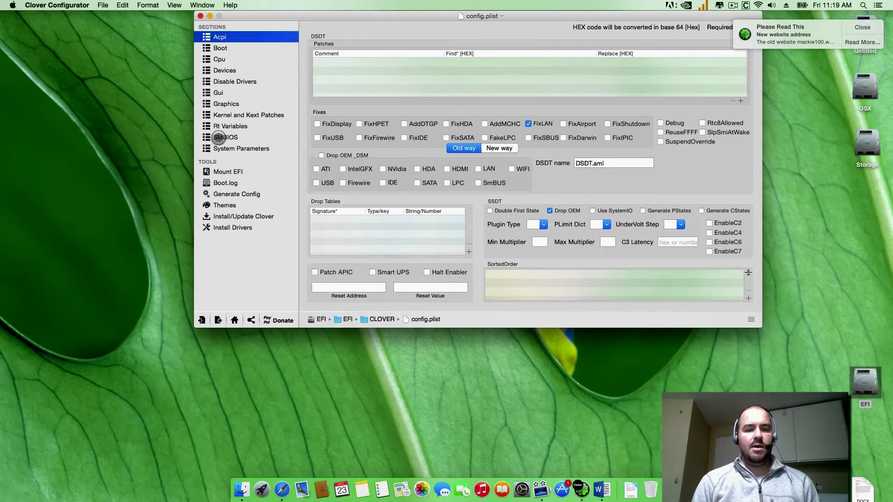
- Review the SMBIOS section showing product name MacBookPro11,1 and family MacBook Pro
click(223, 136)
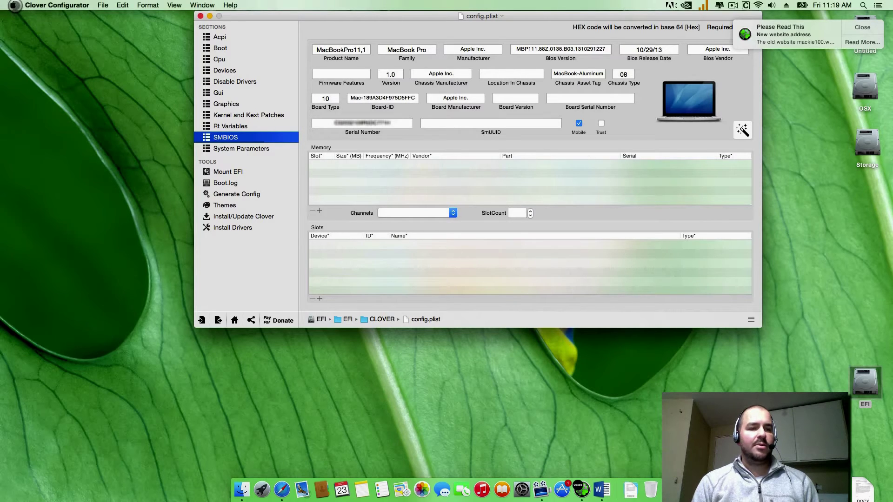
click(15, 6)
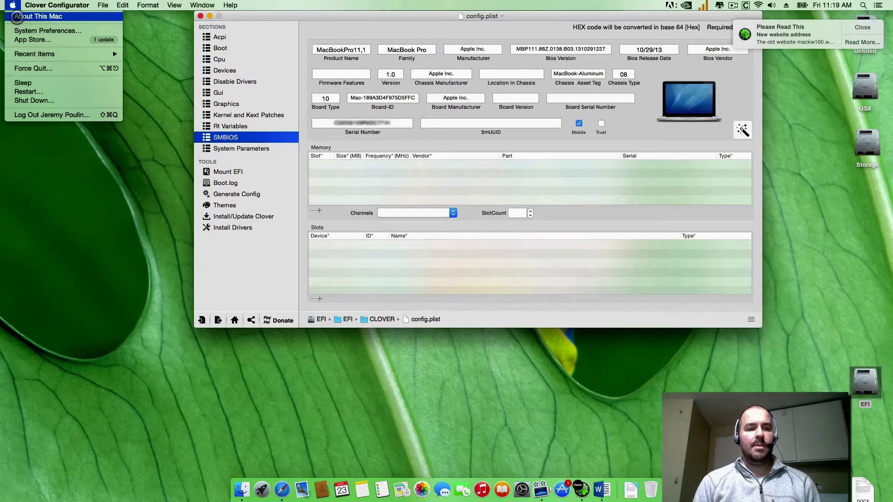
- Check About This Mac (Yosemite 10.10.4) and select the MacBook Pro Retina 13-inch, Late 2013 serial in Notes
click(18, 17)
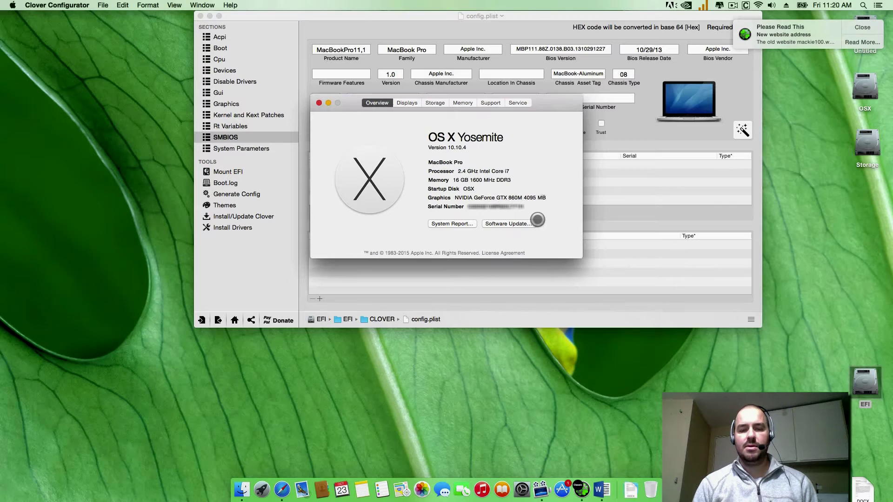
drag(539, 100, 558, 136)
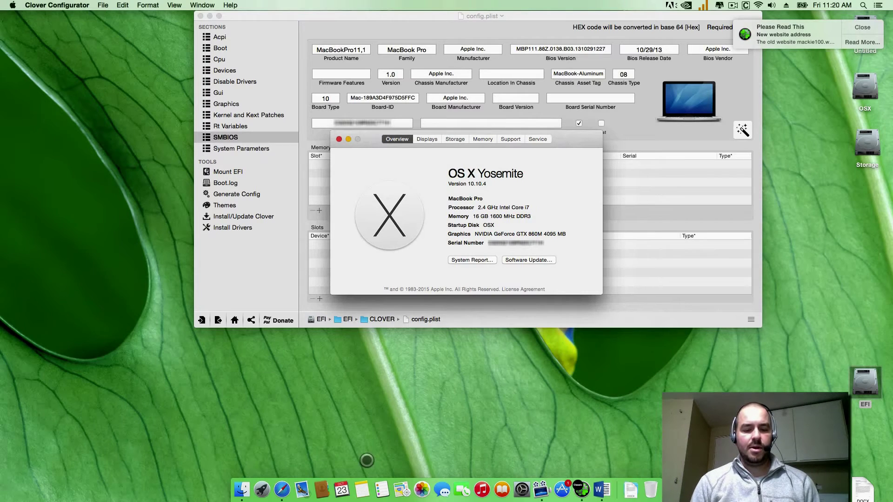
click(363, 489)
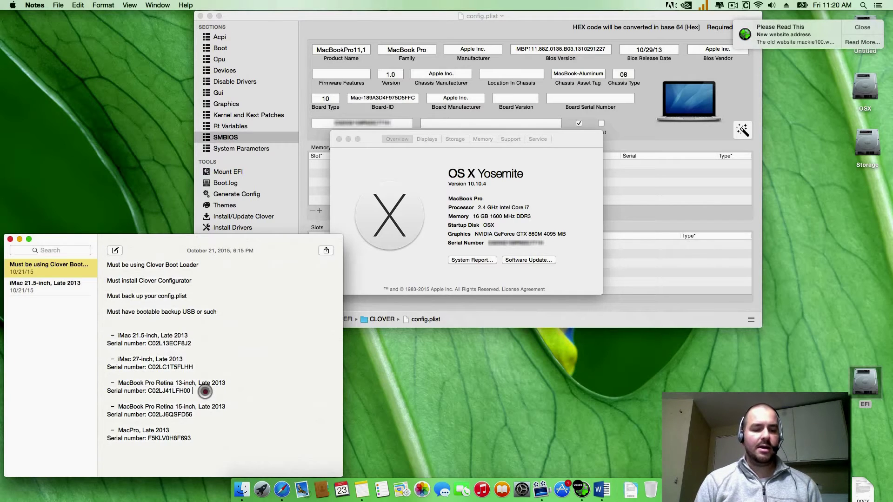
drag(206, 391, 148, 390)
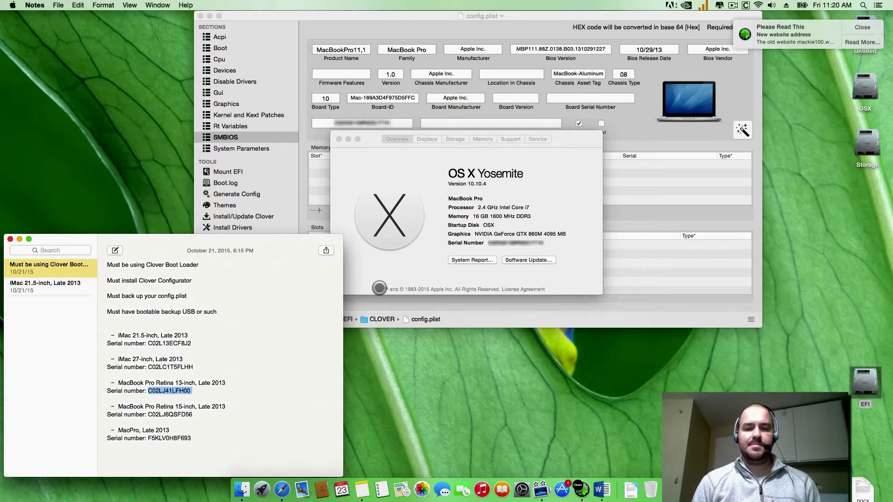
- Select the existing SMBIOS Serial Number value in Clover Configurator to replace it with the copied serial
click(304, 28)
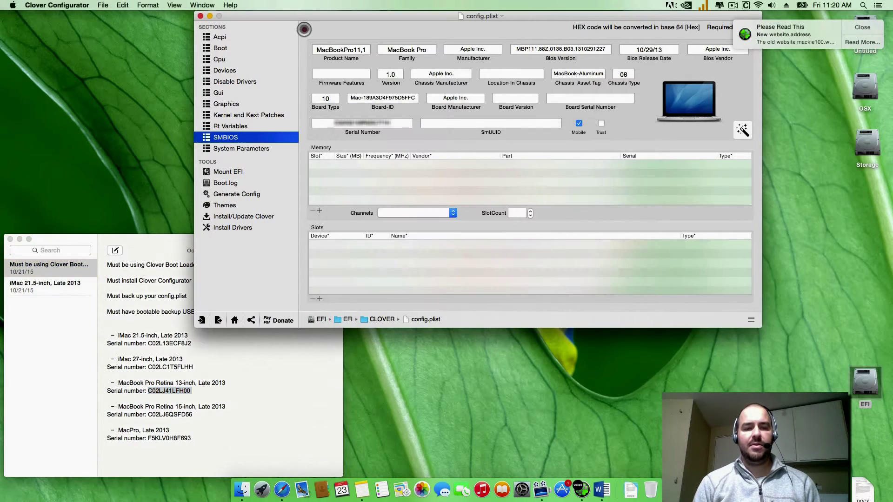
click(395, 123)
drag(396, 123, 327, 122)
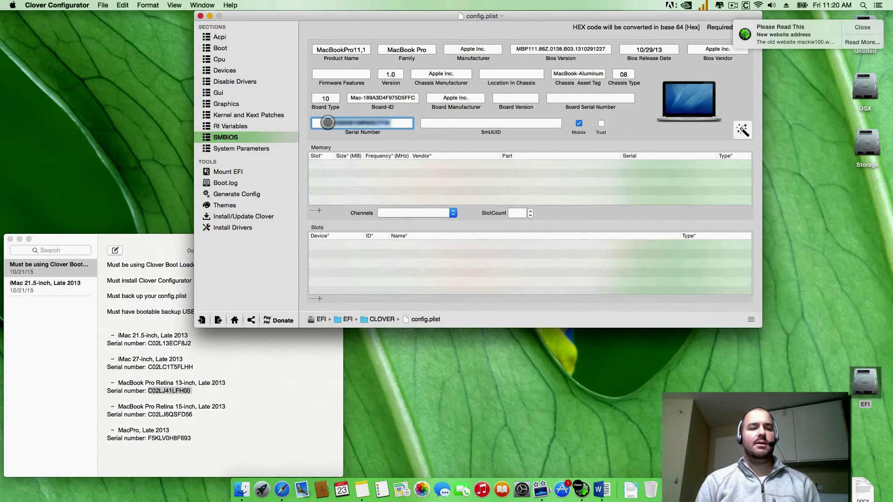
click(102, 5)
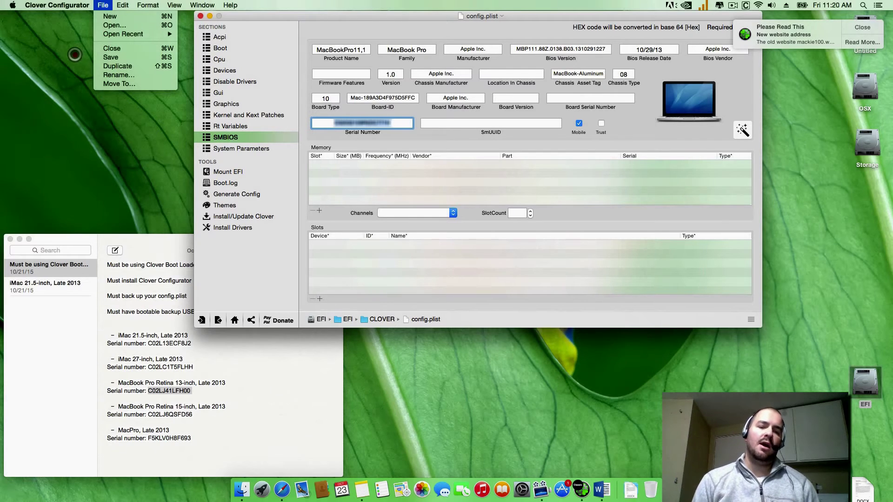
- Return to Clover Configurator's home page and mount the EFI partition again
click(75, 54)
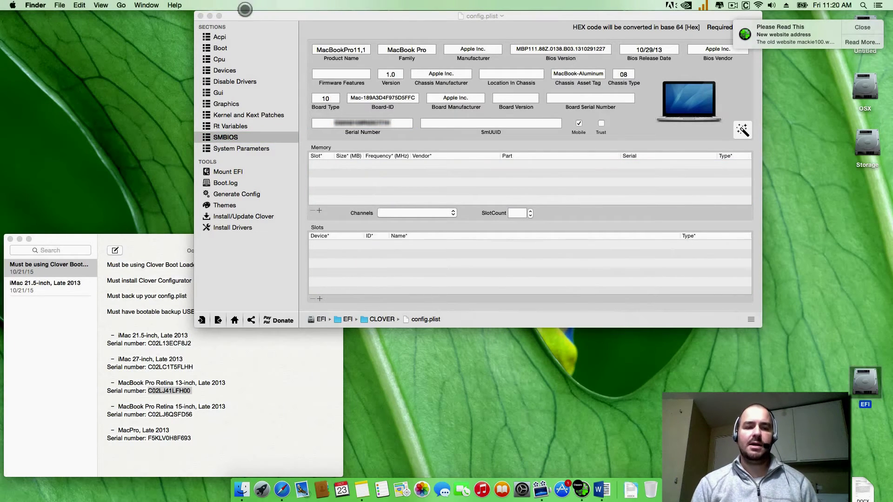
click(234, 320)
click(235, 320)
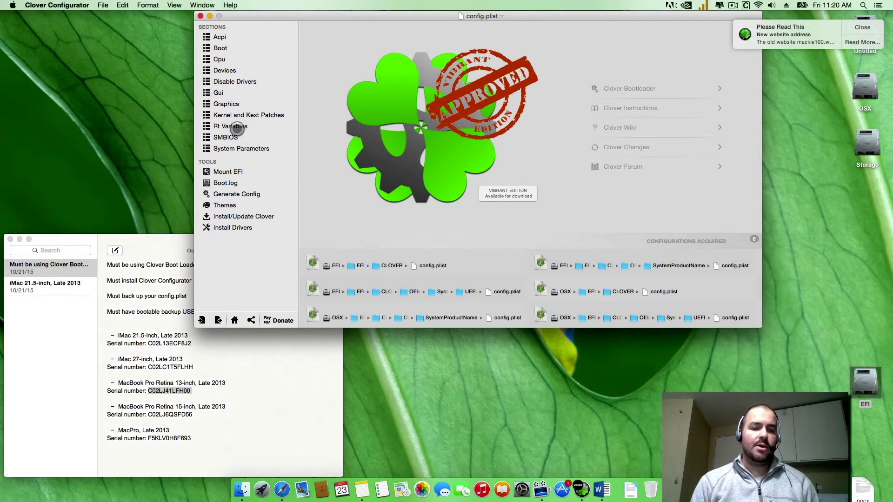
click(220, 174)
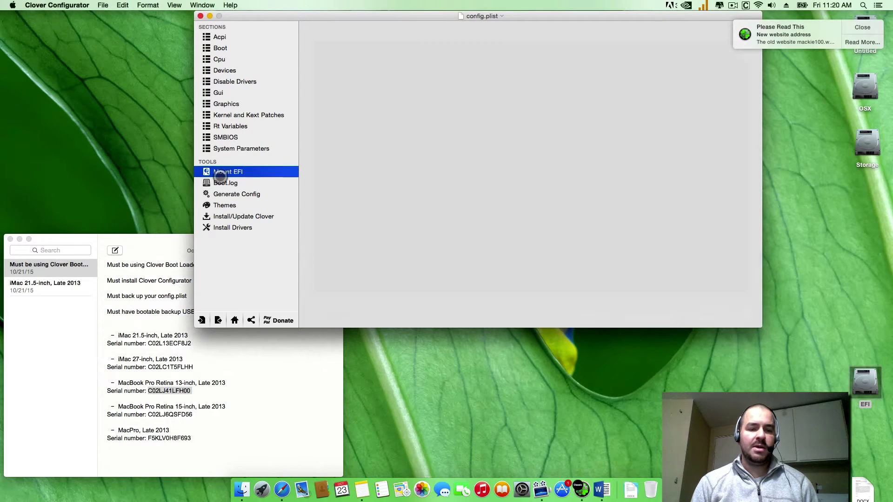
click(718, 313)
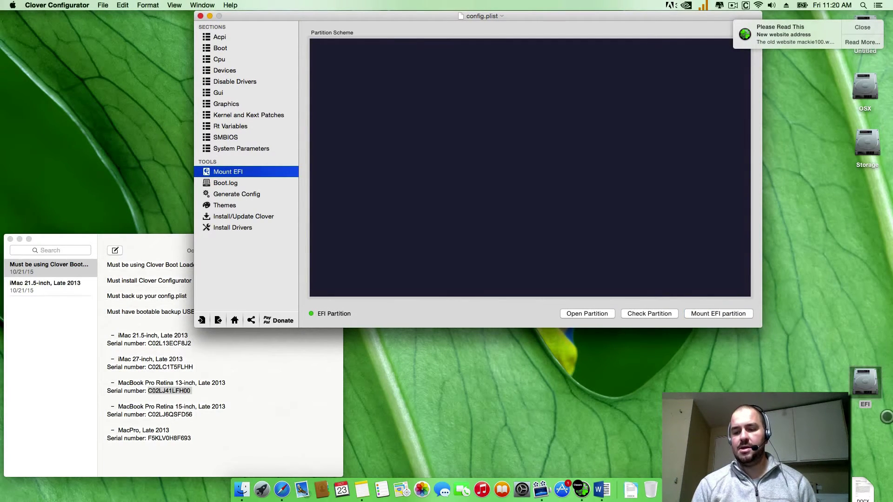
- Reopen config.plist from the EFI drive's EFI > CLOVER folder
double_click(876, 384)
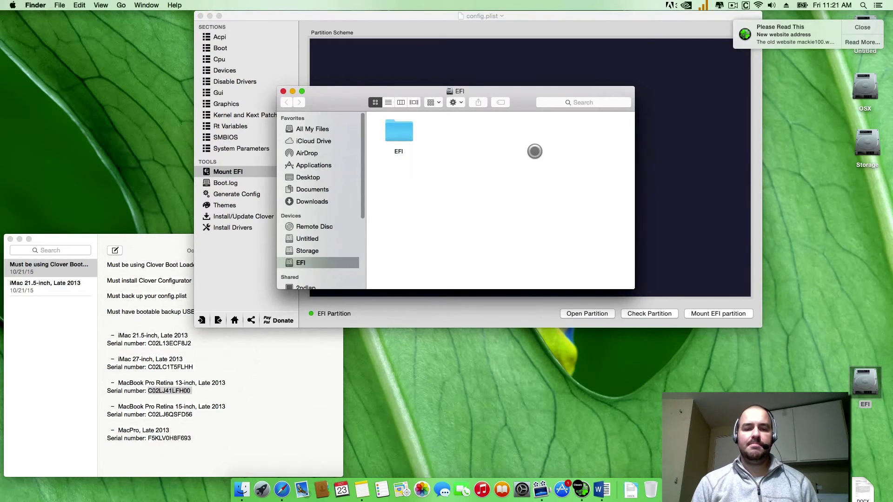
double_click(395, 128)
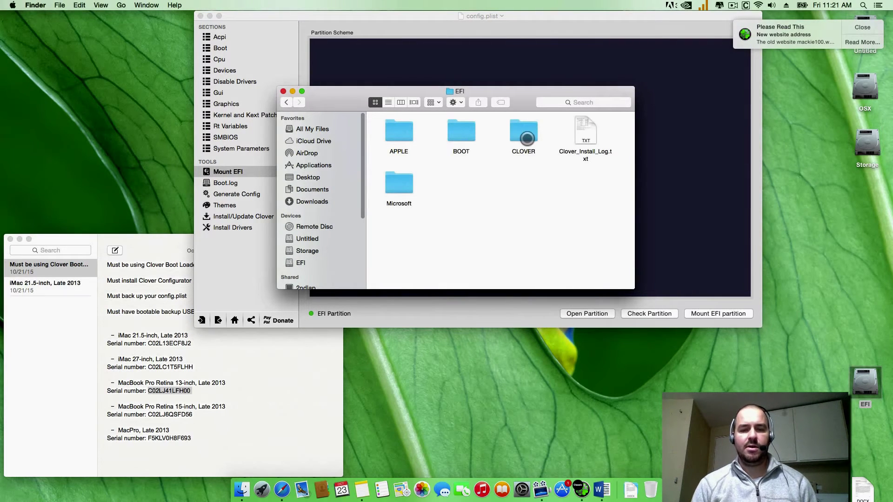
double_click(525, 134)
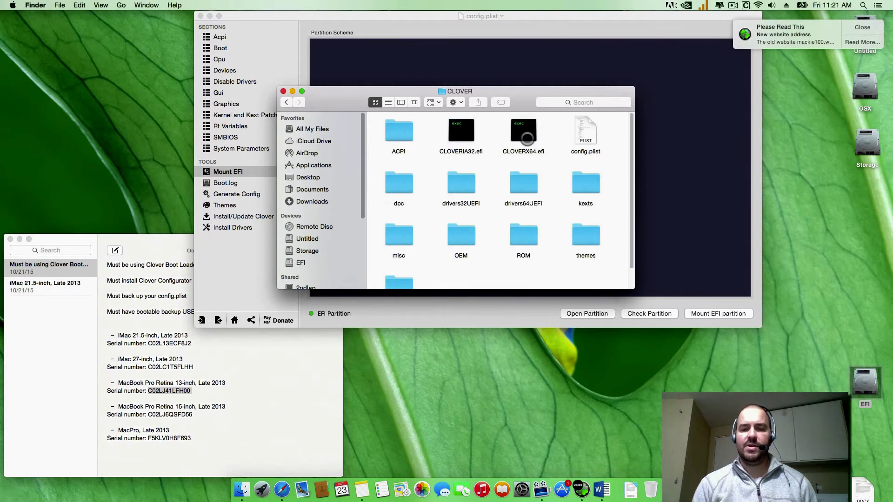
double_click(586, 134)
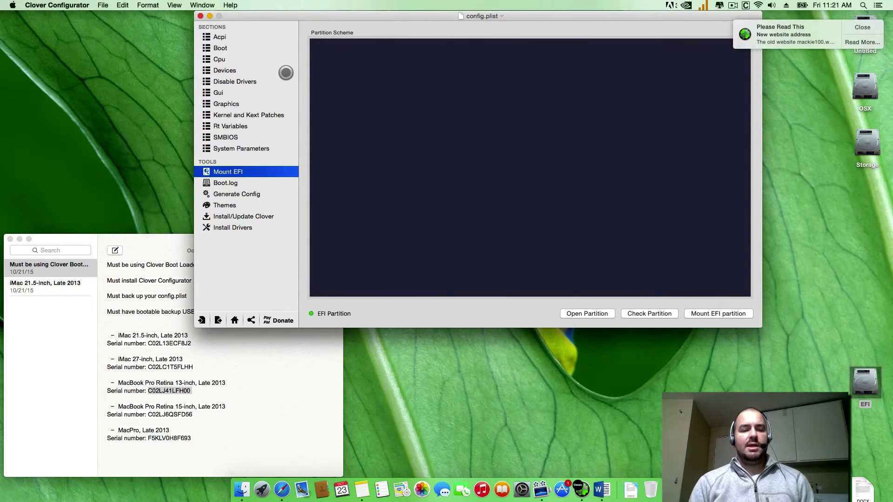
- Review SMBIOS, then show Rt Variables with BooterConfig 0x28 and CsrActiveConfig 0x3
click(223, 137)
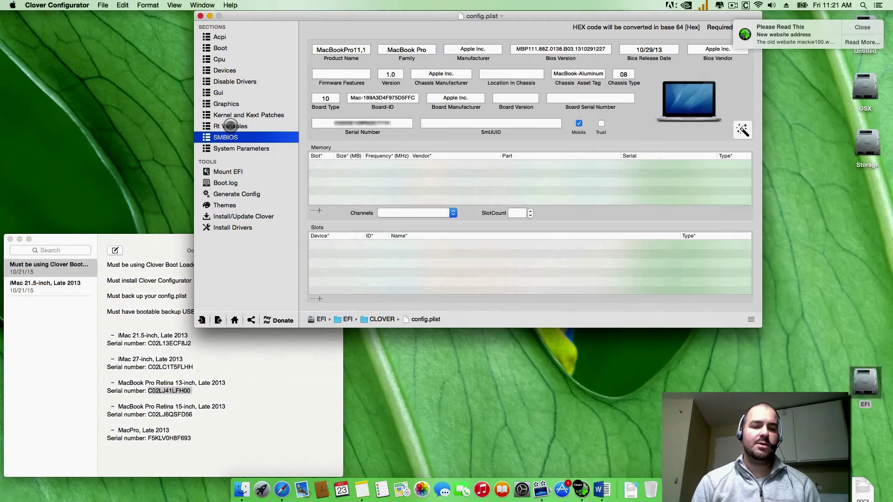
click(231, 126)
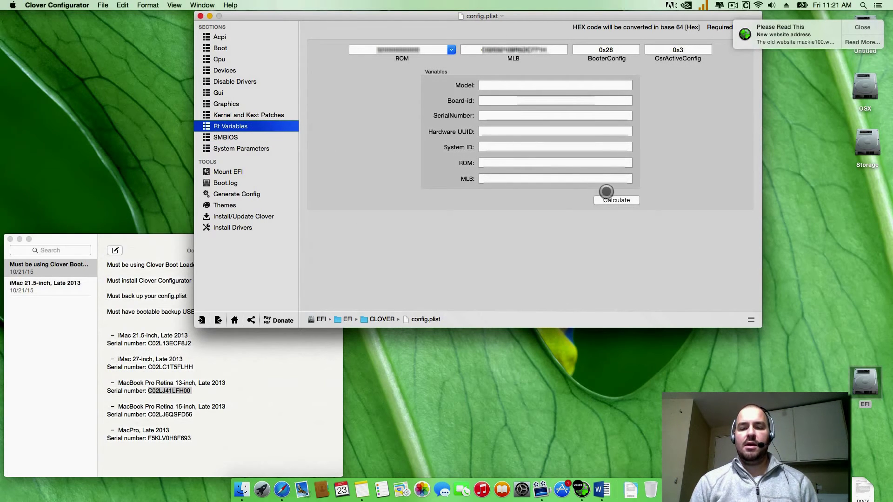
- Generate board-id, serial, UUID, ROM and MLB values for model MacBookPro11,1
click(616, 201)
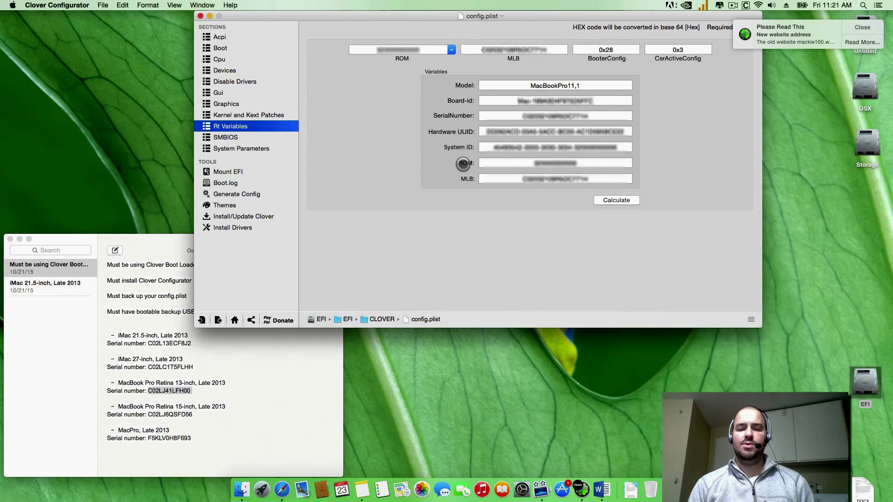
- Copy the generated ROM and MLB values into the top ROM and MLB fields
click(534, 165)
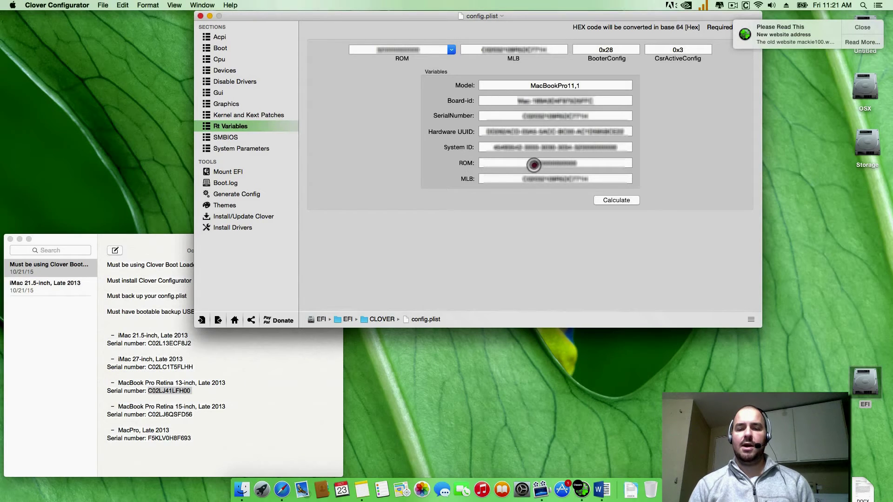
drag(534, 165, 584, 166)
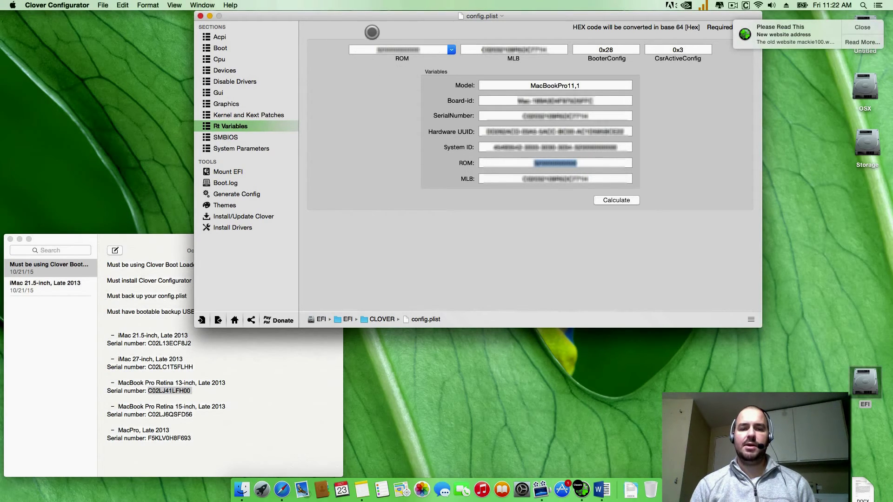
drag(377, 50, 417, 55)
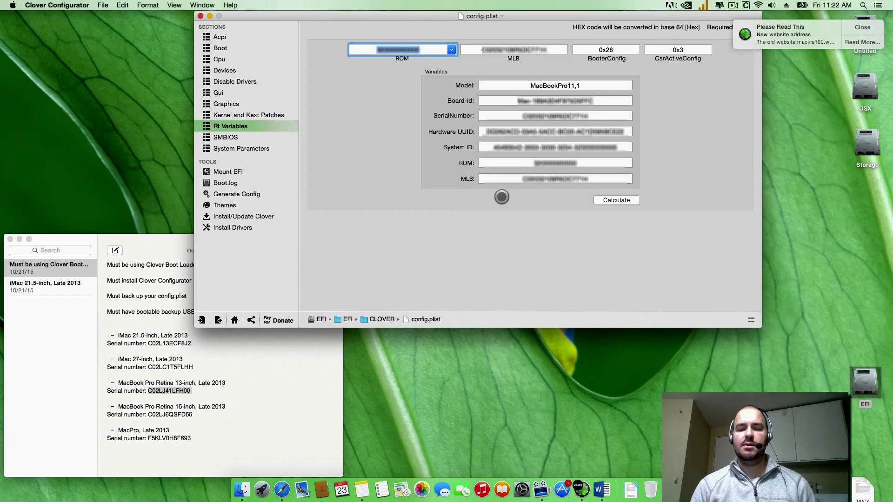
click(525, 182)
drag(525, 183, 578, 178)
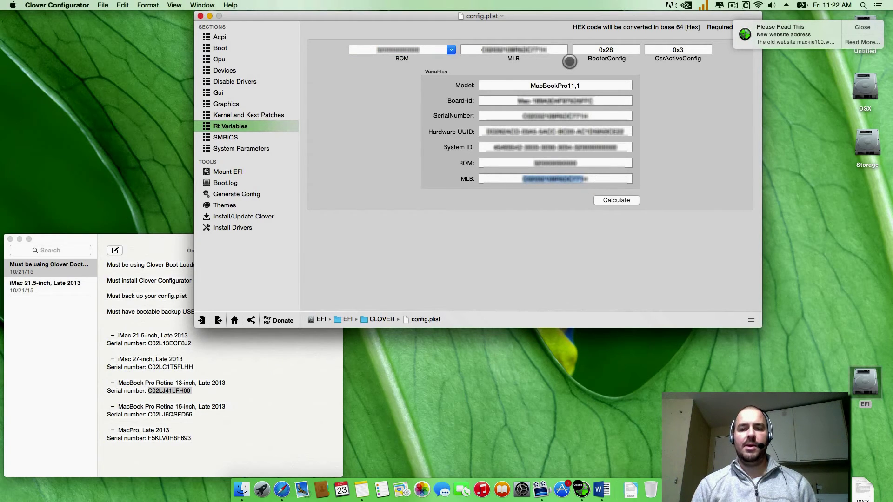
drag(556, 49, 486, 46)
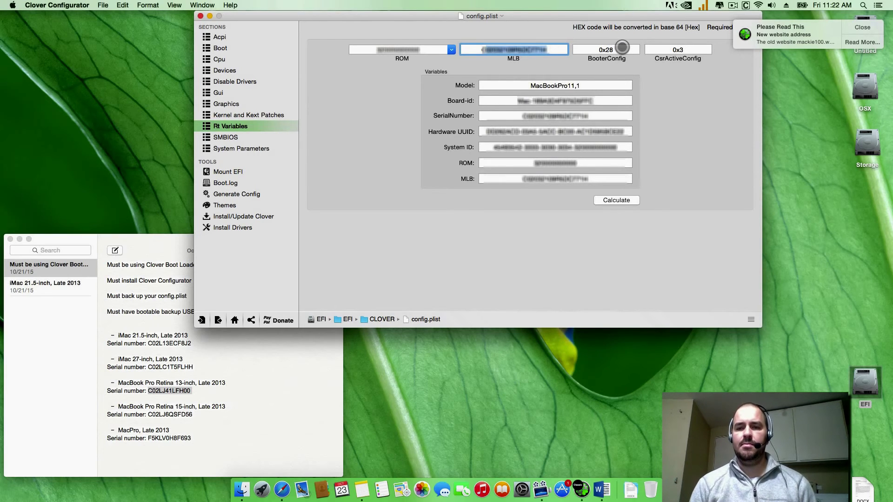
click(617, 52)
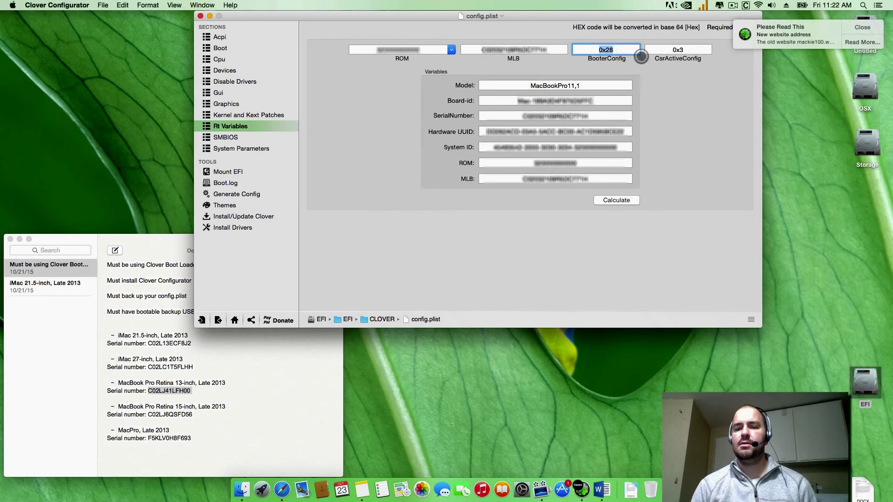
- Confirm CsrActiveConfig is 0x3, then bring up the File menu to save config.plist
click(688, 50)
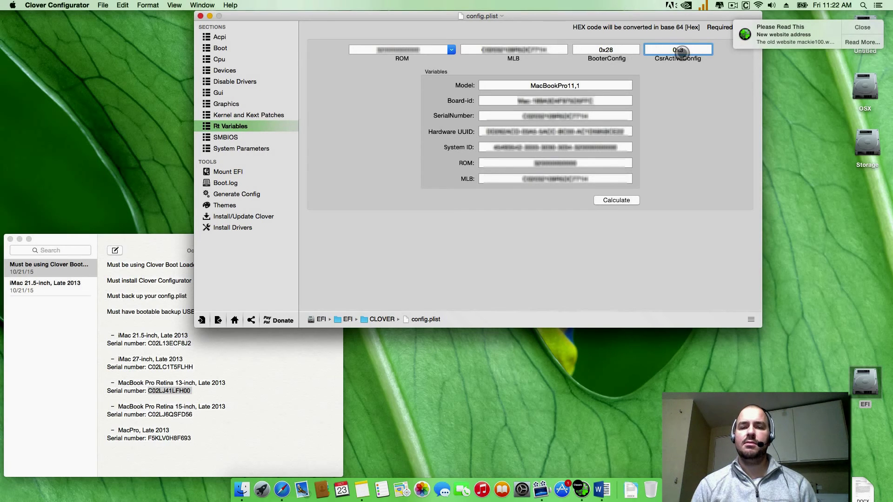
click(101, 5)
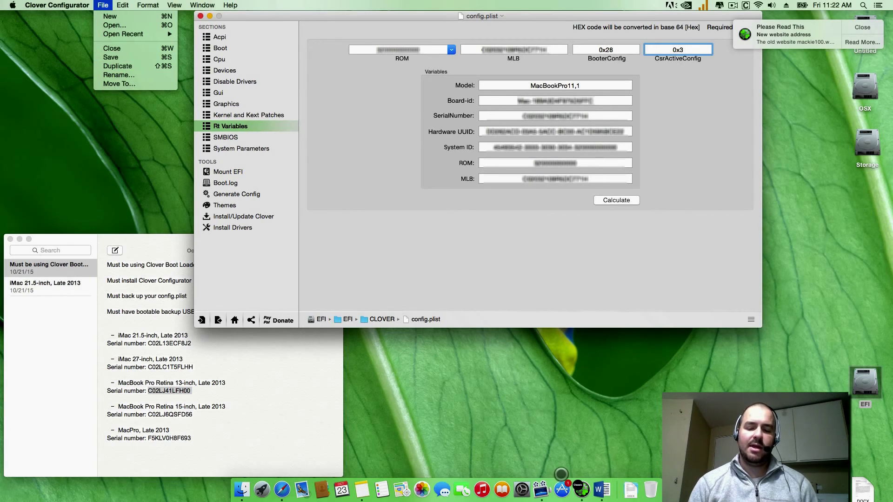
- Launch the App Store from the Dock to test store access
click(560, 489)
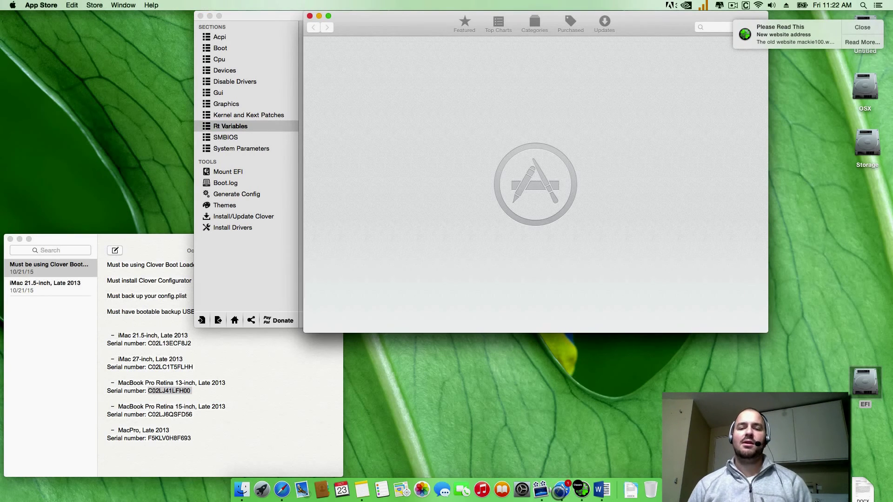